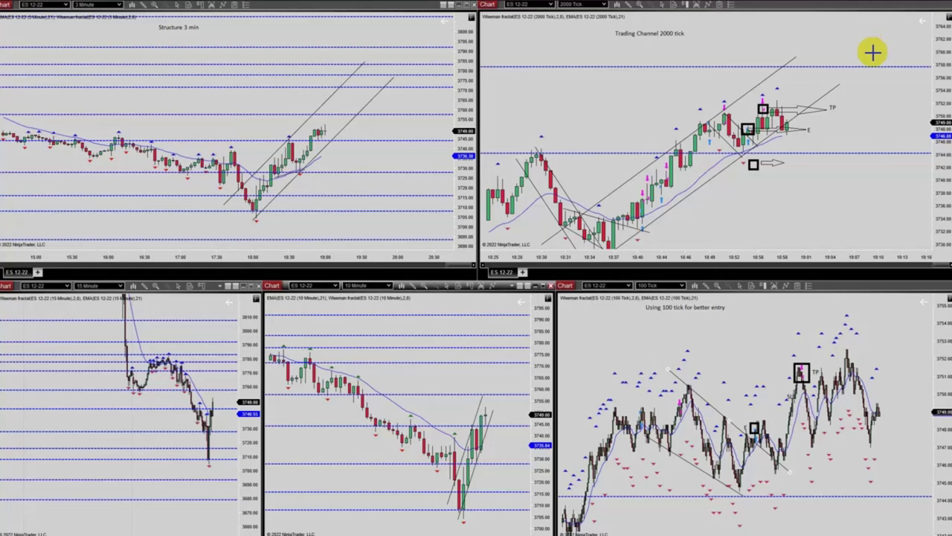
# Step: Draw a green downtrend line from the 10-minute ES chart's high across its lower highs
pyautogui.moveTo(311, 350); pyautogui.dragTo(496, 474)
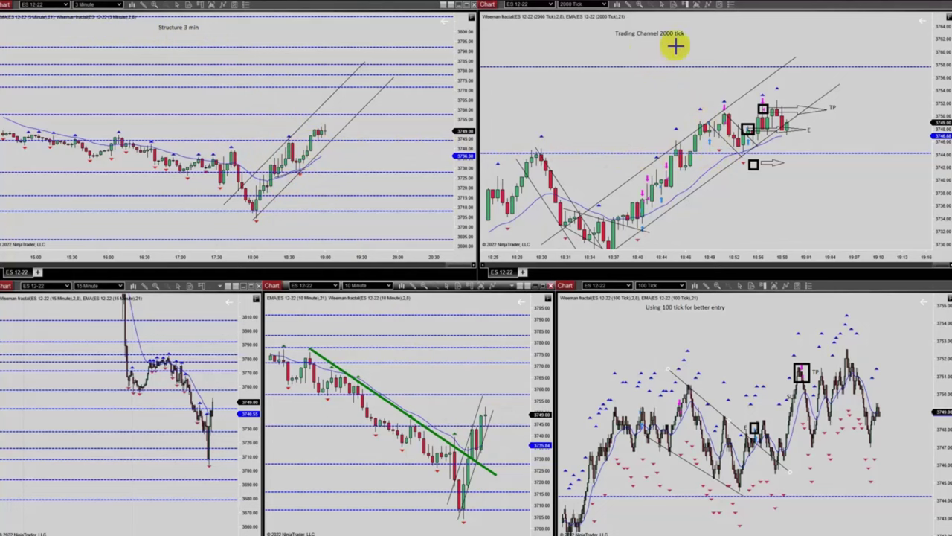
# Step: Draw a rising trend channel from the 2000-tick chart's low, with a parallel upper line
pyautogui.click(612, 249)
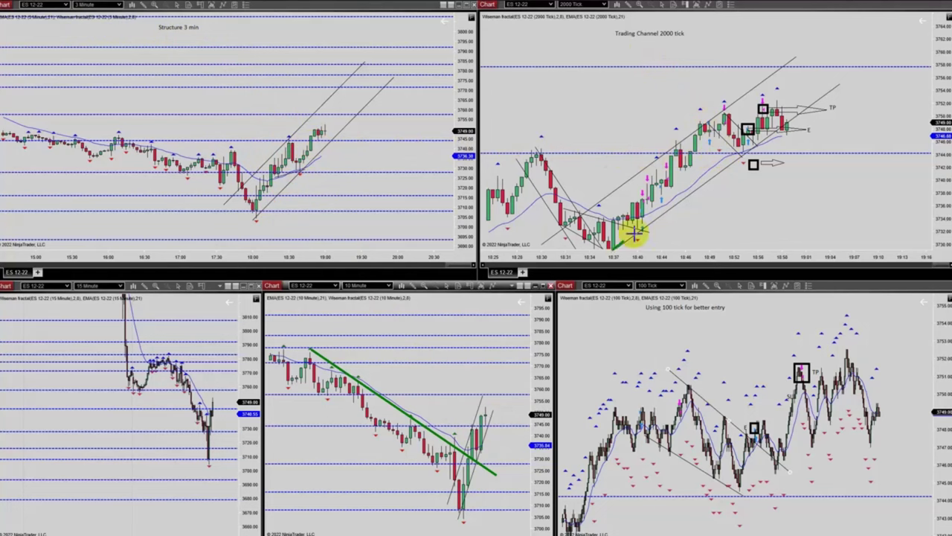
pyautogui.click(868, 68)
pyautogui.click(559, 221)
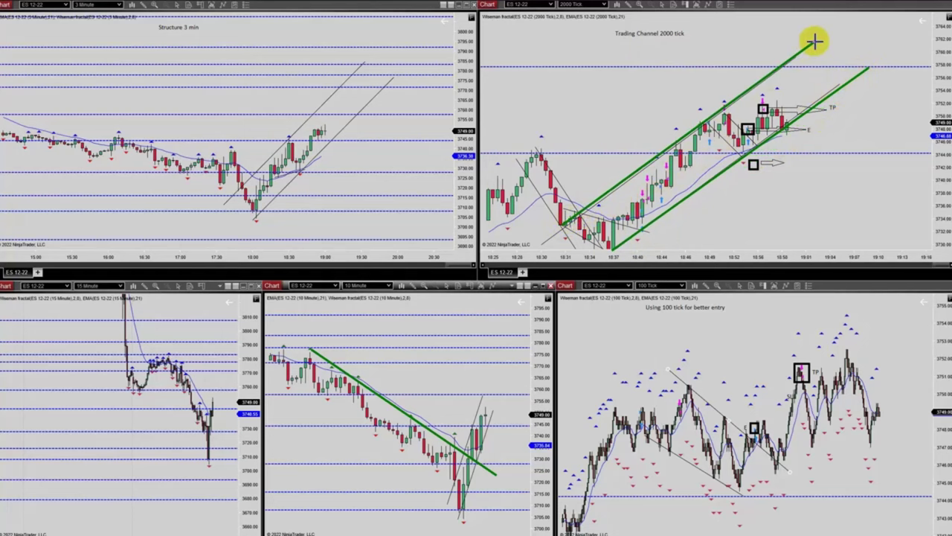
pyautogui.click(814, 41)
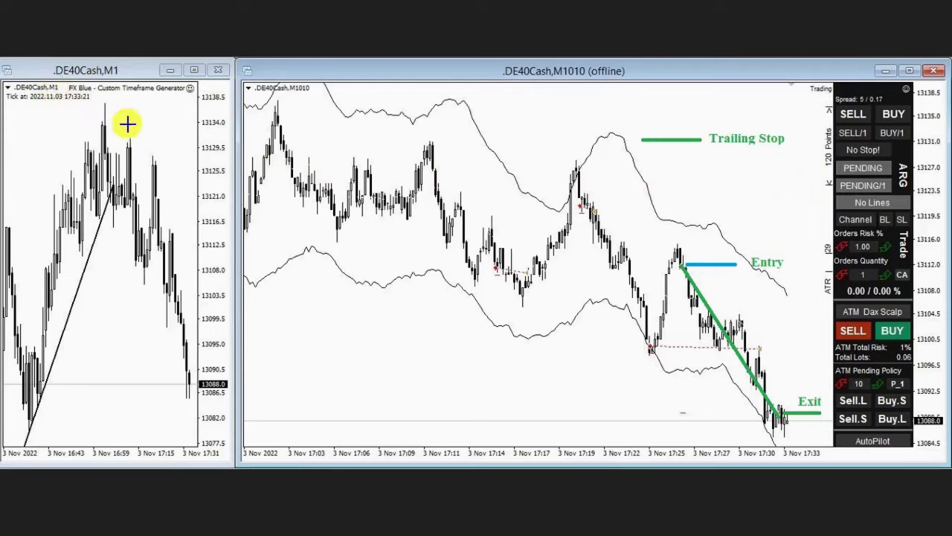
# Step: Draw three green trendlines on the DE40Cash M1 chart, forming a downtrend and lower wedge line
pyautogui.moveTo(96, 106); pyautogui.dragTo(197, 197)
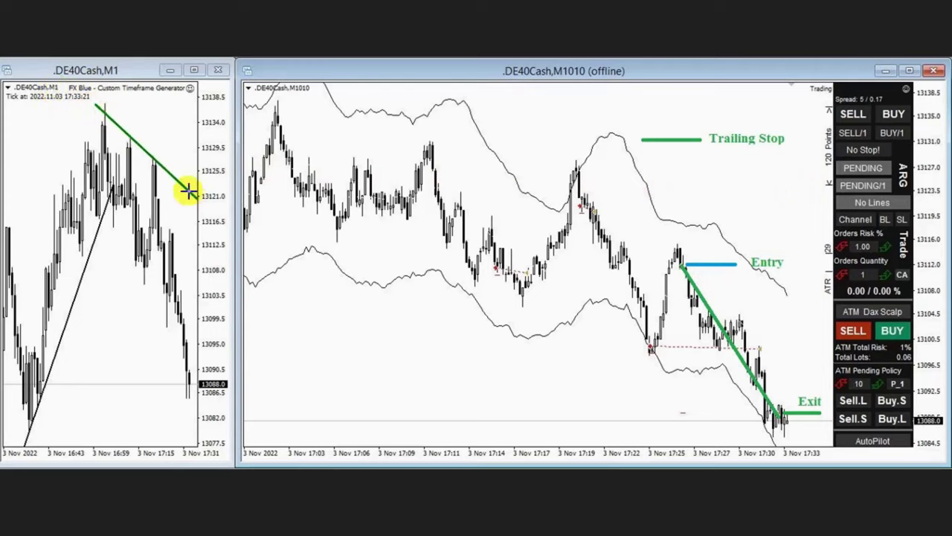
pyautogui.moveTo(151, 154)
pyautogui.mouseDown()
pyautogui.moveTo(187, 248)
pyautogui.moveTo(216, 401)
pyautogui.mouseUp()
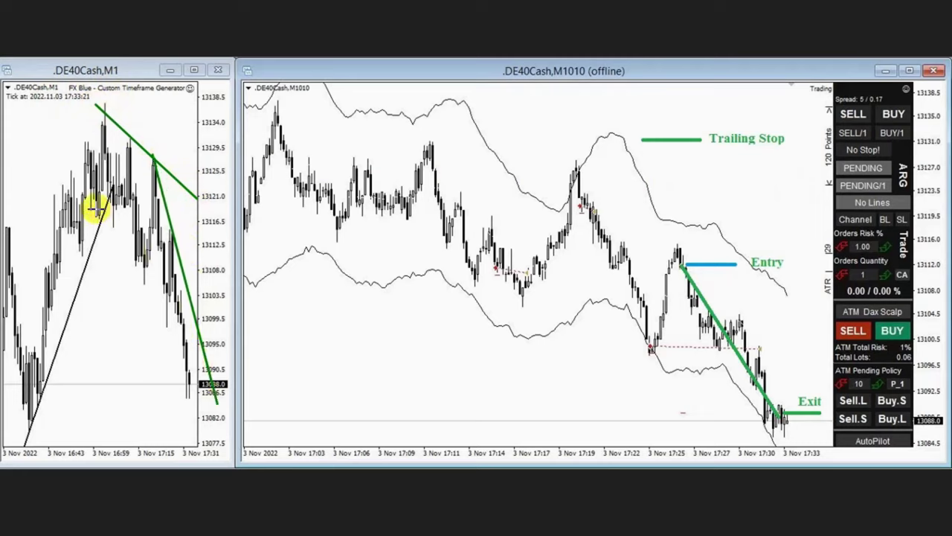
pyautogui.moveTo(95, 212); pyautogui.dragTo(186, 382)
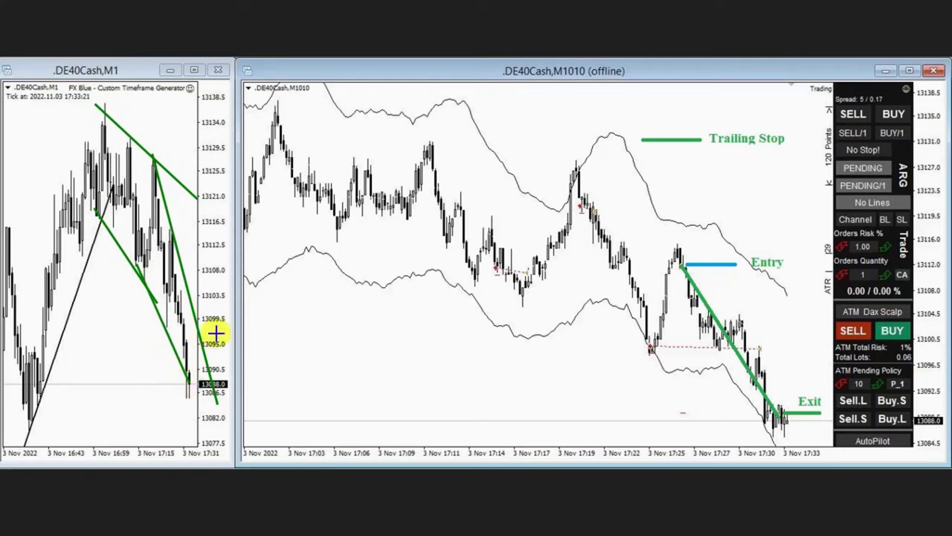
# Step: Draw the M10 falling channel's upper and lower lines, then red arrows at Entry and Exit
pyautogui.moveTo(566, 155); pyautogui.dragTo(815, 348)
pyautogui.moveTo(512, 295); pyautogui.dragTo(755, 411)
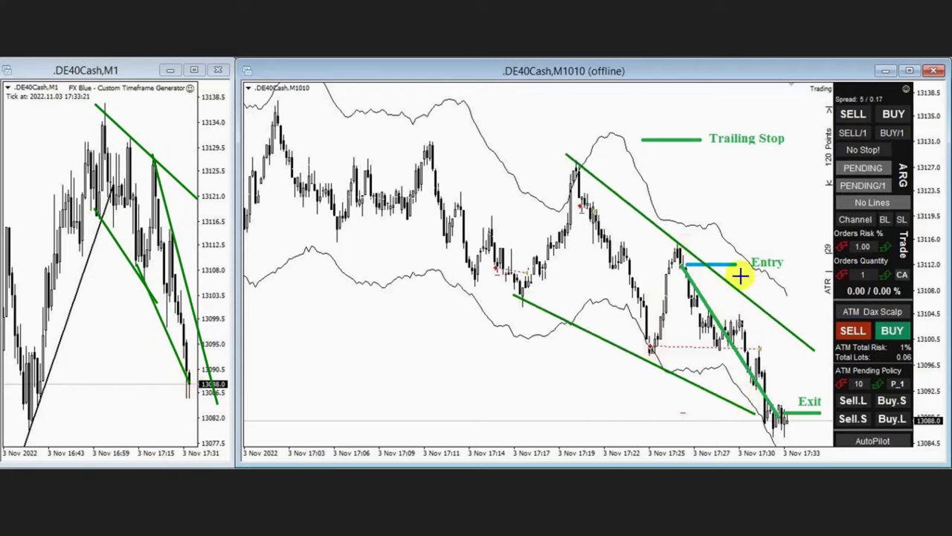
pyautogui.moveTo(804, 283); pyautogui.dragTo(684, 264)
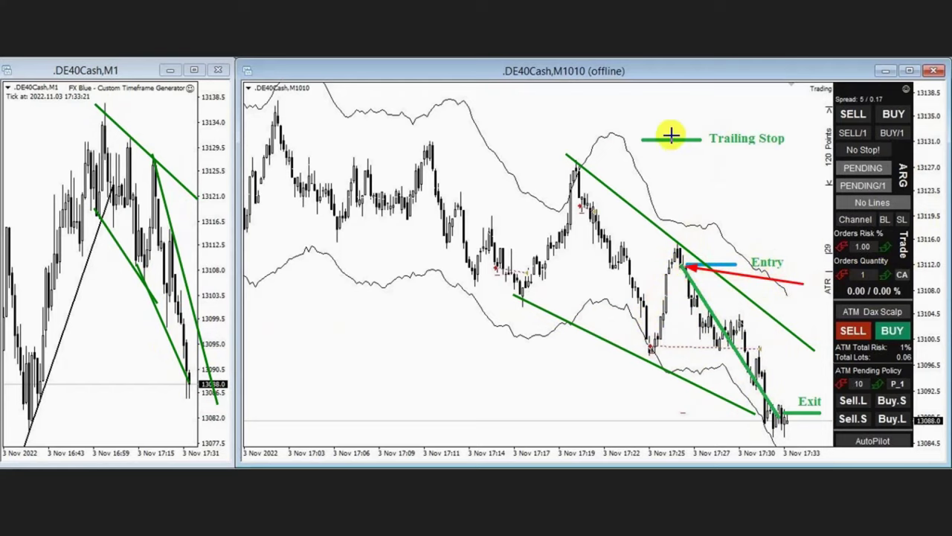
pyautogui.moveTo(830, 430); pyautogui.dragTo(781, 418)
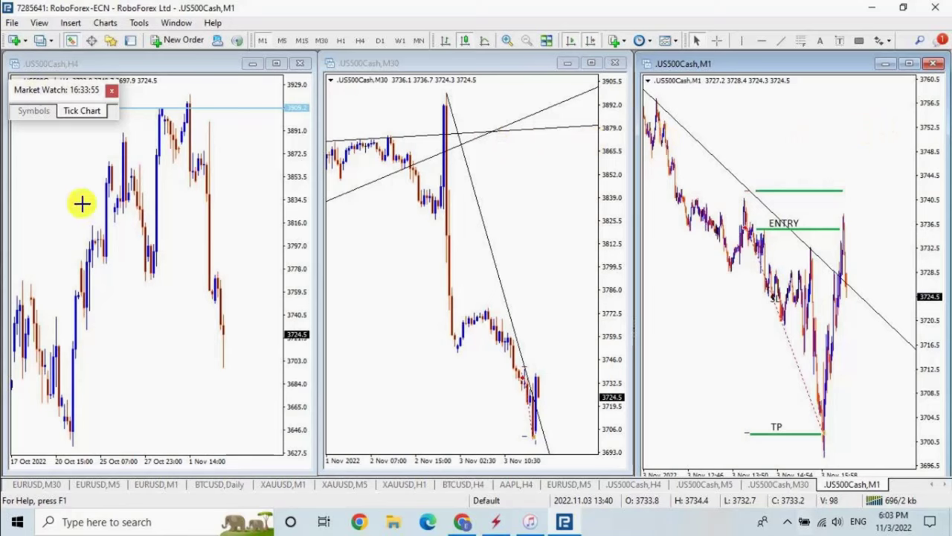
# Step: Draw two parallel lines on the H4 uptrend and two parallel lines down the M30 decline
pyautogui.moveTo(71, 441); pyautogui.dragTo(220, 130)
pyautogui.moveTo(18, 294); pyautogui.dragTo(214, 88)
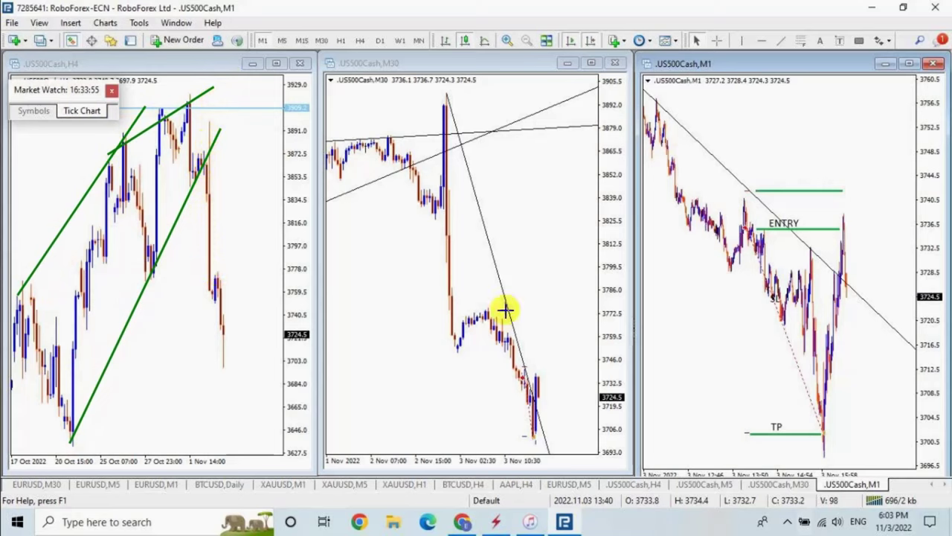
pyautogui.moveTo(443, 87)
pyautogui.mouseDown()
pyautogui.moveTo(538, 329)
pyautogui.moveTo(553, 471)
pyautogui.mouseUp()
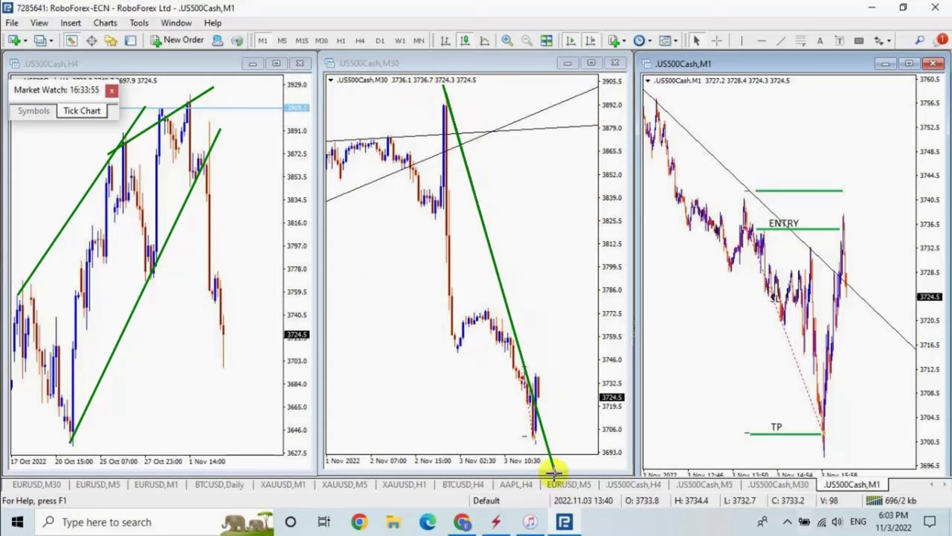
pyautogui.moveTo(399, 181); pyautogui.dragTo(506, 505)
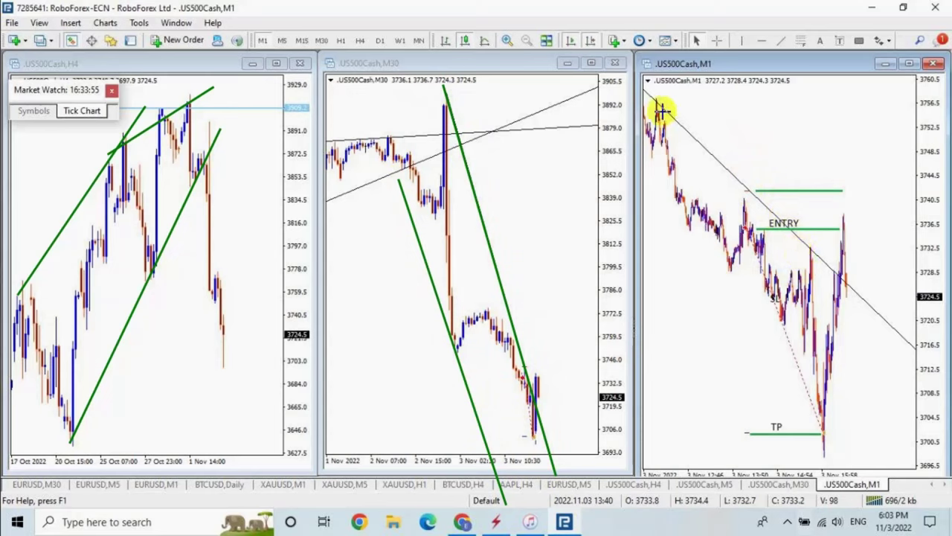
# Step: Draw two parallel downtrend lines on the M1 chart, then red arrows at ENTRY and TP
pyautogui.moveTo(653, 101); pyautogui.dragTo(882, 355)
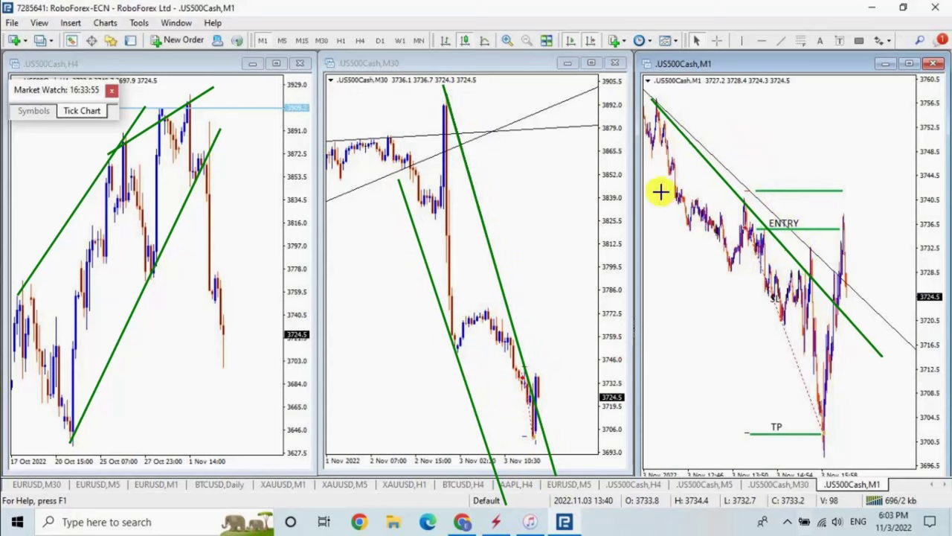
pyautogui.moveTo(653, 180)
pyautogui.mouseDown()
pyautogui.moveTo(793, 386)
pyautogui.moveTo(871, 474)
pyautogui.mouseUp()
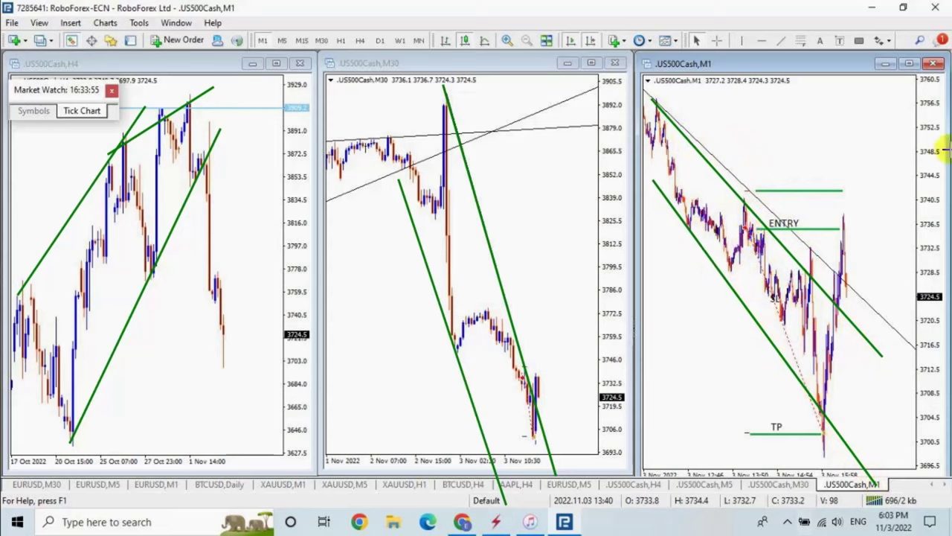
pyautogui.moveTo(898, 200); pyautogui.dragTo(755, 224)
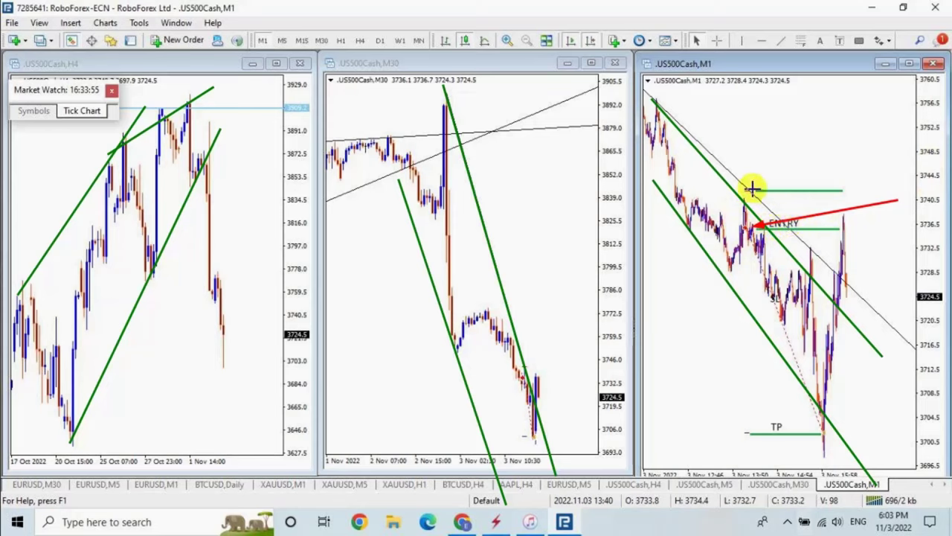
pyautogui.moveTo(794, 344); pyautogui.dragTo(824, 430)
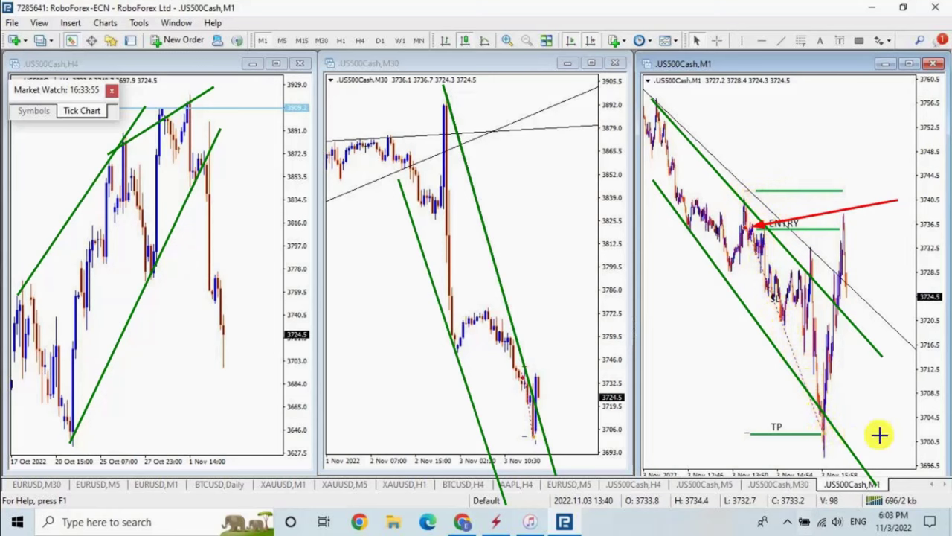
pyautogui.moveTo(889, 435); pyautogui.dragTo(846, 433)
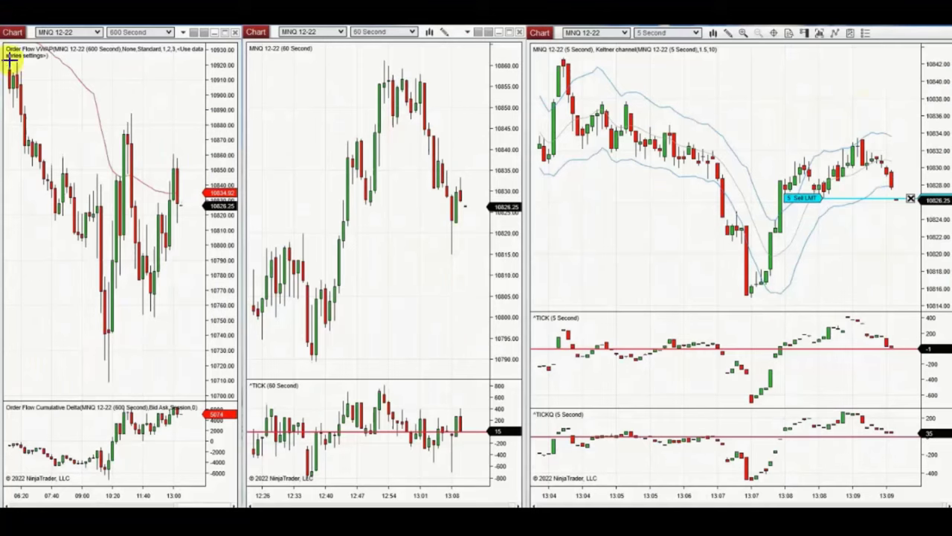
# Step: Draw a falling and rising line on the 600-second chart and a rising channel on the 60-second chart
pyautogui.moveTo(9, 60); pyautogui.dragTo(214, 169)
pyautogui.moveTo(94, 364); pyautogui.dragTo(205, 276)
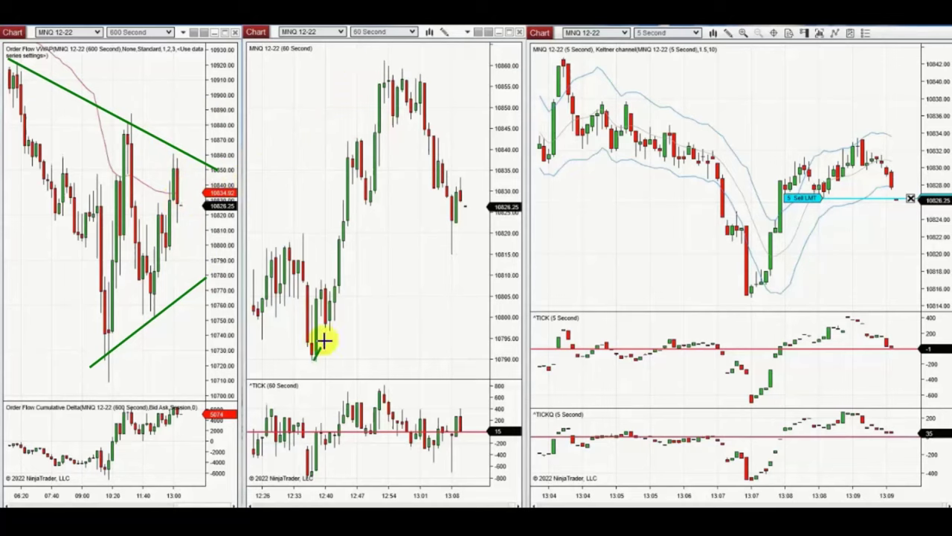
pyautogui.moveTo(314, 359); pyautogui.dragTo(420, 61)
pyautogui.moveTo(263, 258); pyautogui.dragTo(406, 46)
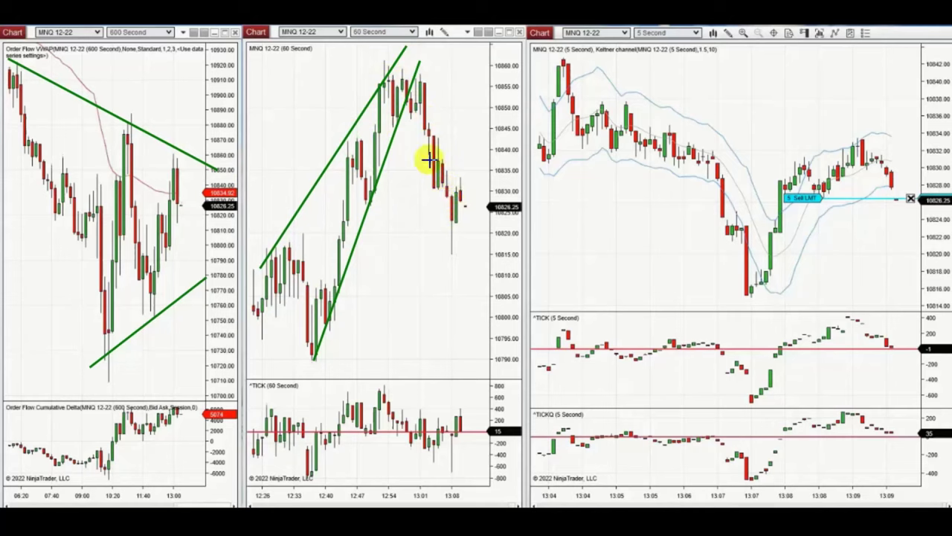
# Step: Draw falling upper, lower and rising trend lines on the 5-second MNQ chart
pyautogui.moveTo(545, 89); pyautogui.dragTo(914, 153)
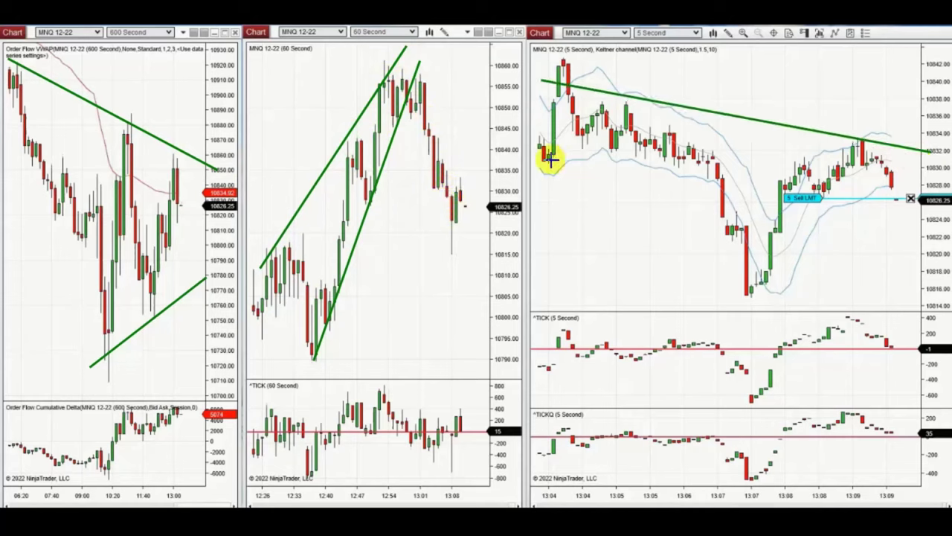
pyautogui.moveTo(550, 154); pyautogui.dragTo(816, 330)
pyautogui.moveTo(747, 298); pyautogui.dragTo(888, 153)
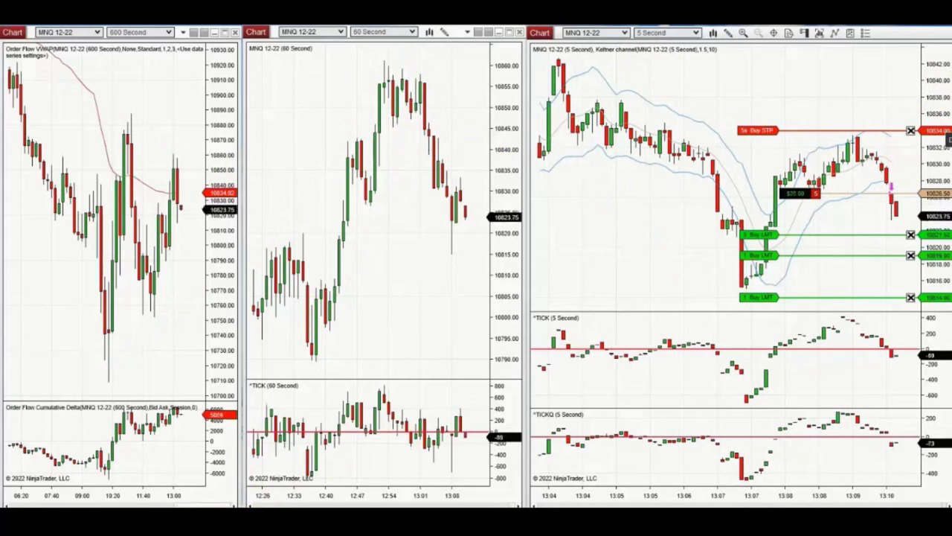
# Step: Move the Buy STP order lower on the 5-second chart and place a Sell LMT order
pyautogui.moveTo(872, 130); pyautogui.dragTo(872, 201)
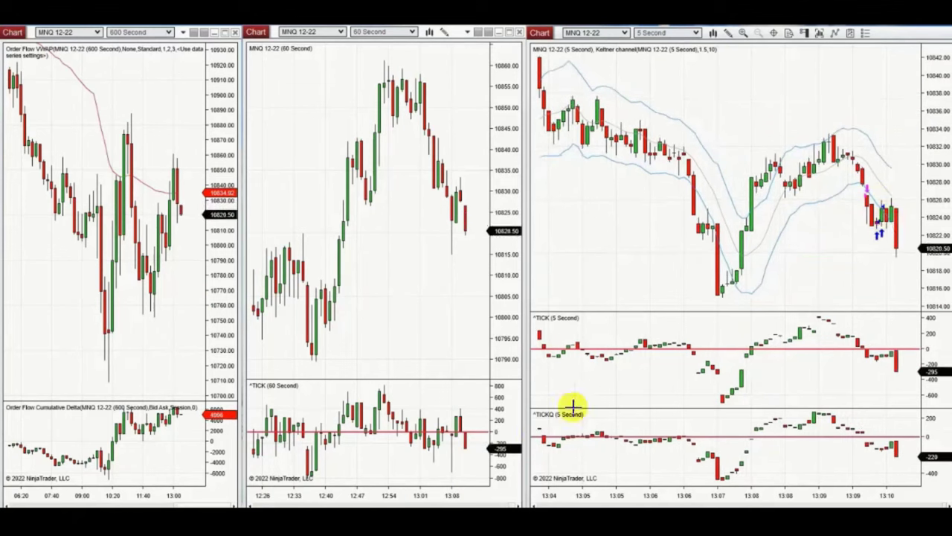
pyautogui.click(878, 252)
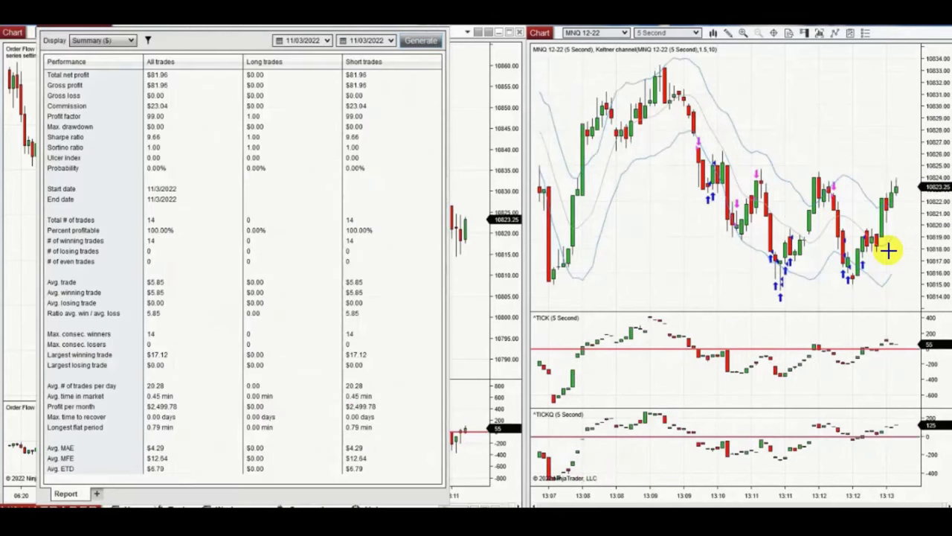
# Step: Switch from the 14-trade, $81.96 performance summary to the ES 12-22 chart workspace
pyautogui.press('super+alt+d')
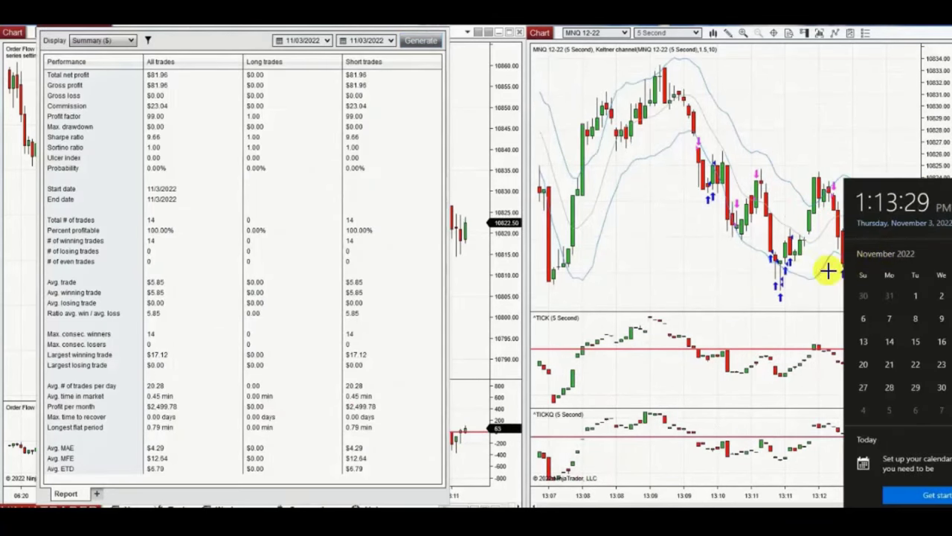
pyautogui.click(295, 214)
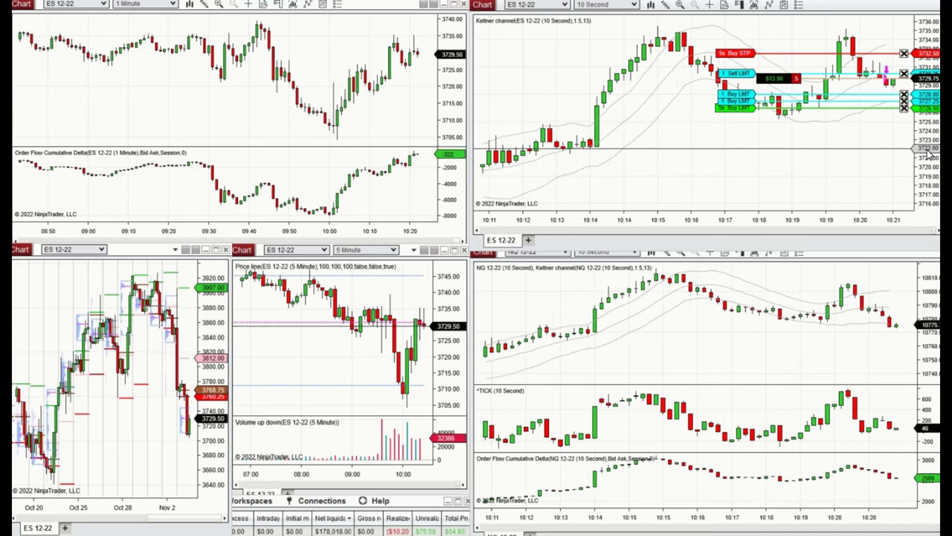
# Step: Cancel the '1 Sell LMT' order on the ES 10-second chart
pyautogui.click(903, 74)
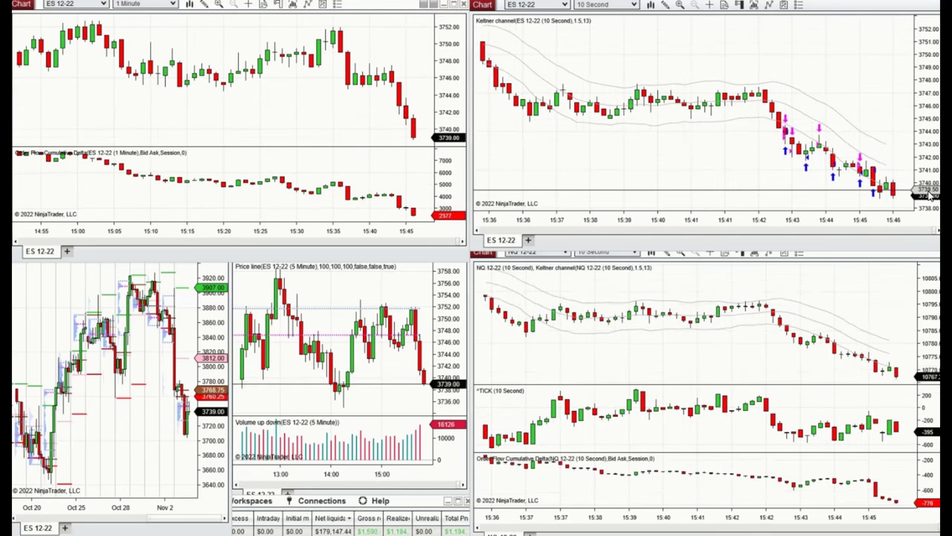
pyautogui.click(324, 387)
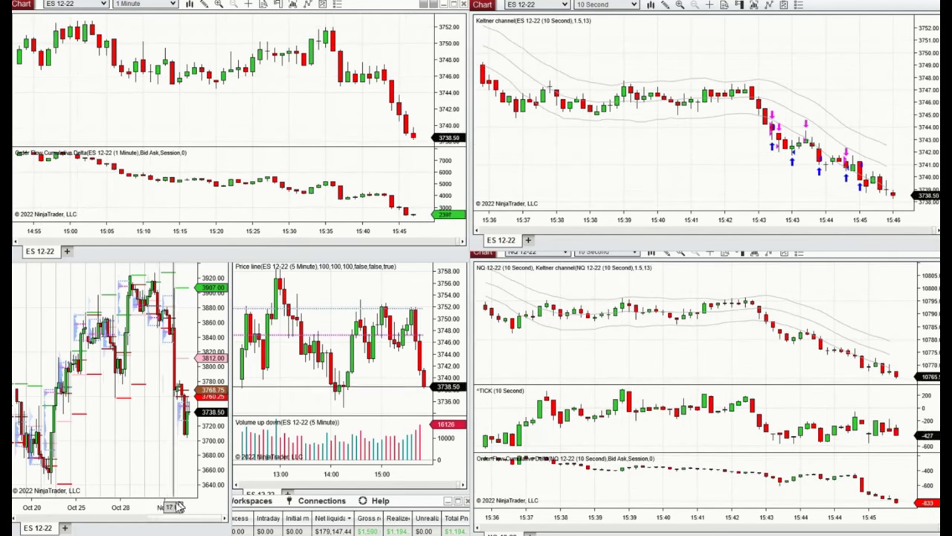
pyautogui.scroll(3, 162, 509)
pyautogui.scroll(-3, 162, 509)
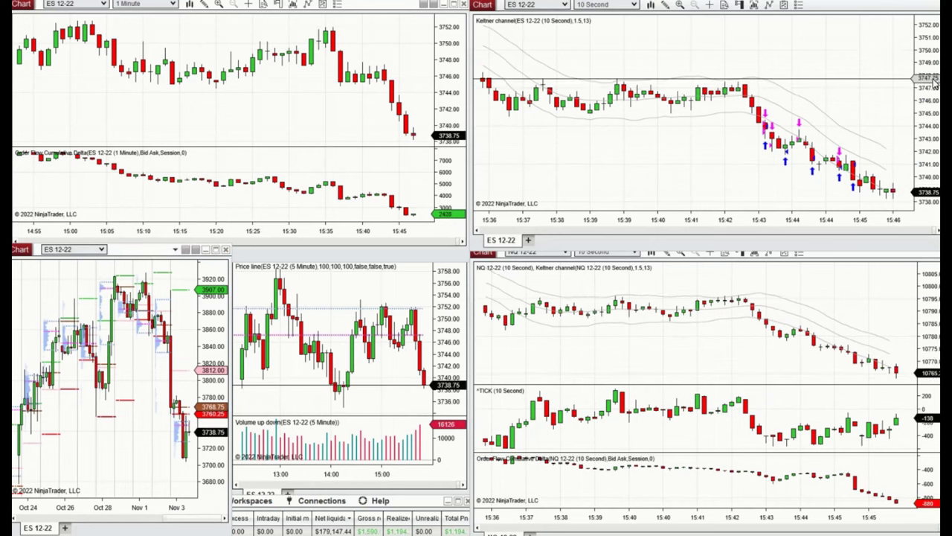